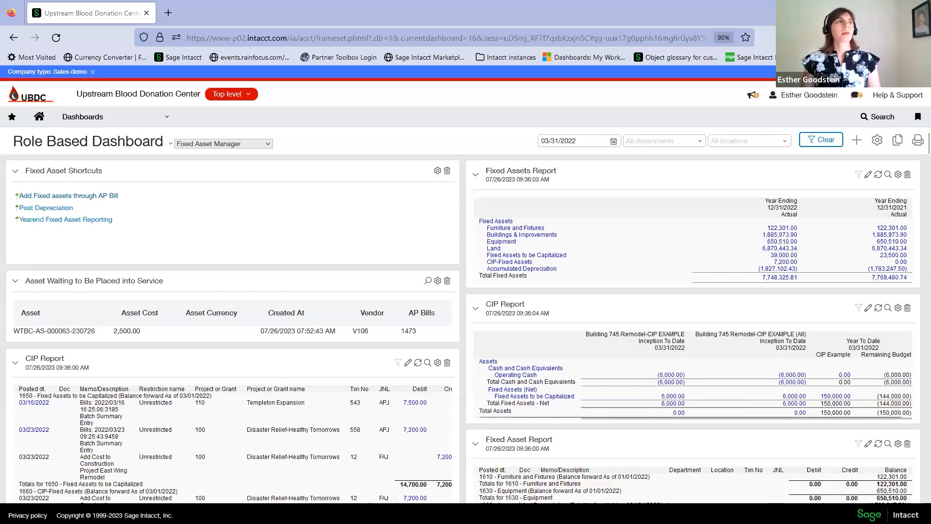
- Open Danforth Centers bill BILL125 from the bills list, review its fixed asset entry line, and close the bill
left_click_drag(930, 70, 412, 70)
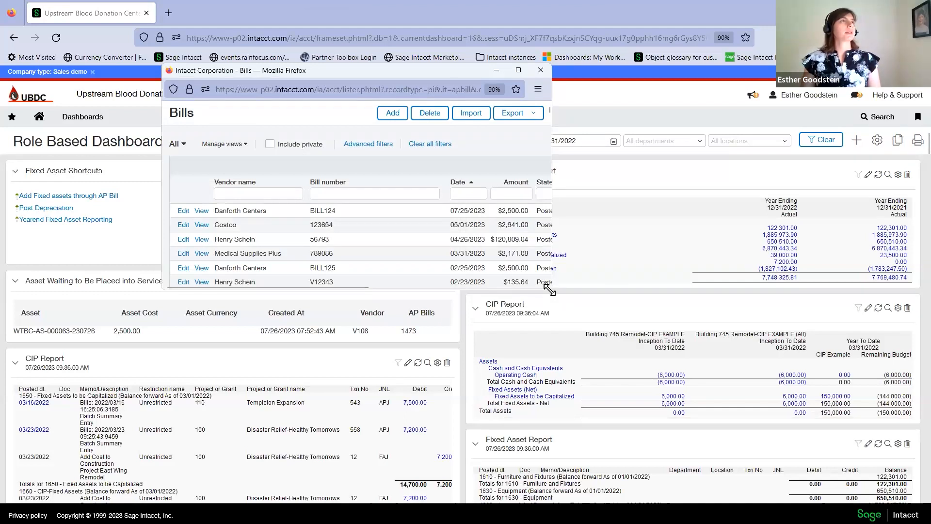
left_click_drag(549, 290, 872, 461)
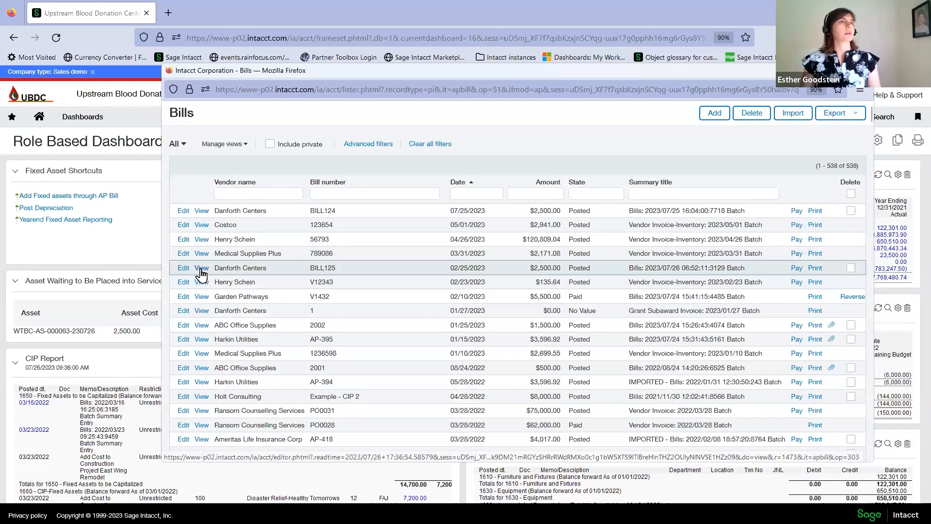
left_click(201, 269)
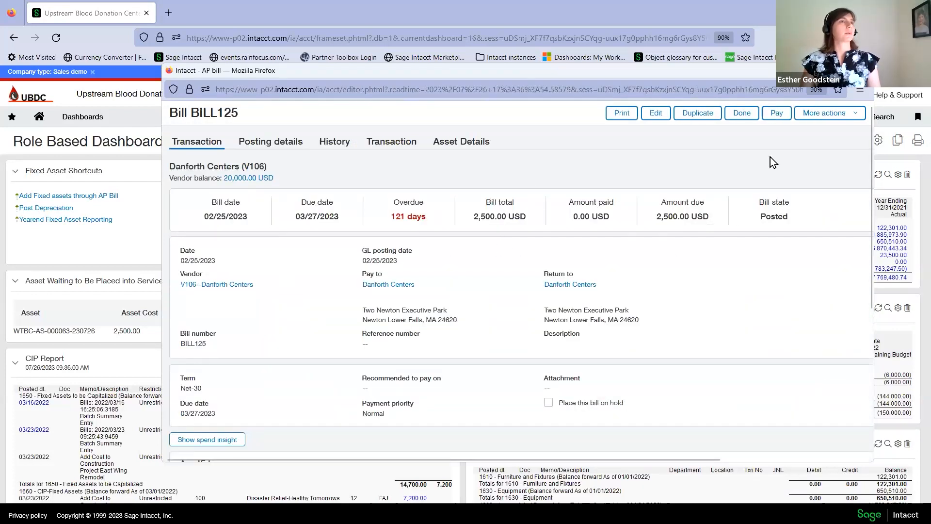
left_click(841, 70)
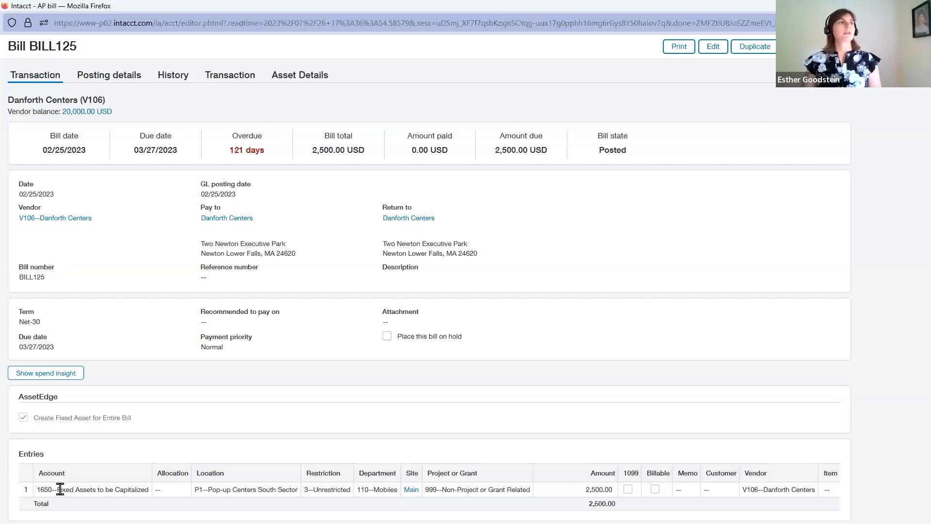
left_click_drag(45, 490, 139, 490)
left_click(92, 489)
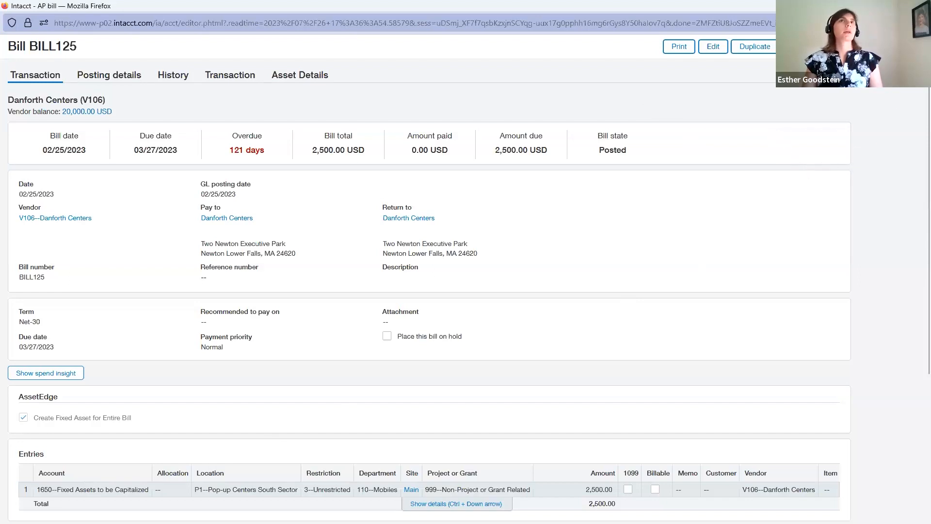
left_click(920, 6)
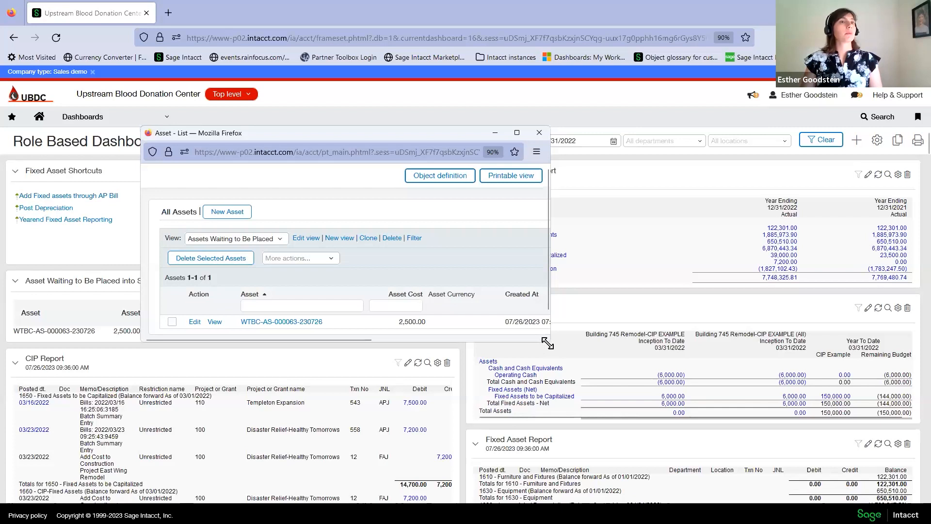
left_click_drag(547, 342, 876, 433)
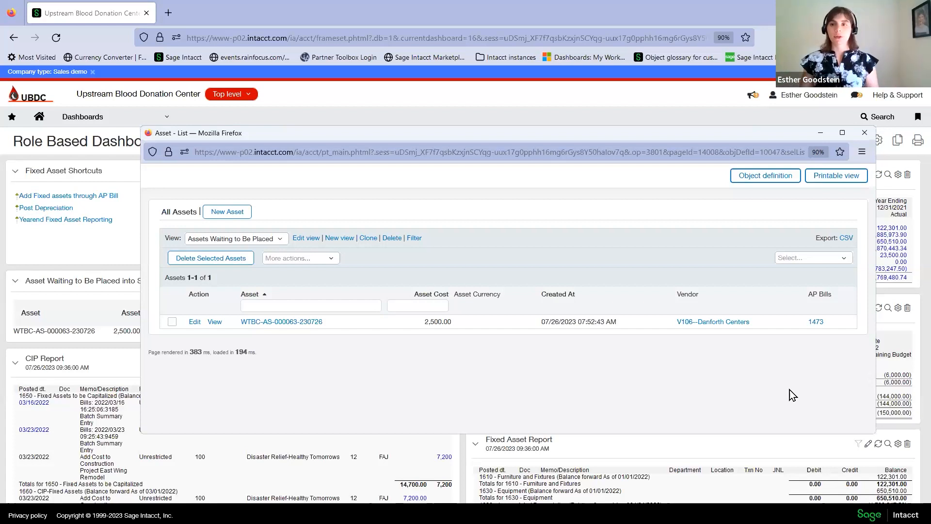
left_click(293, 322)
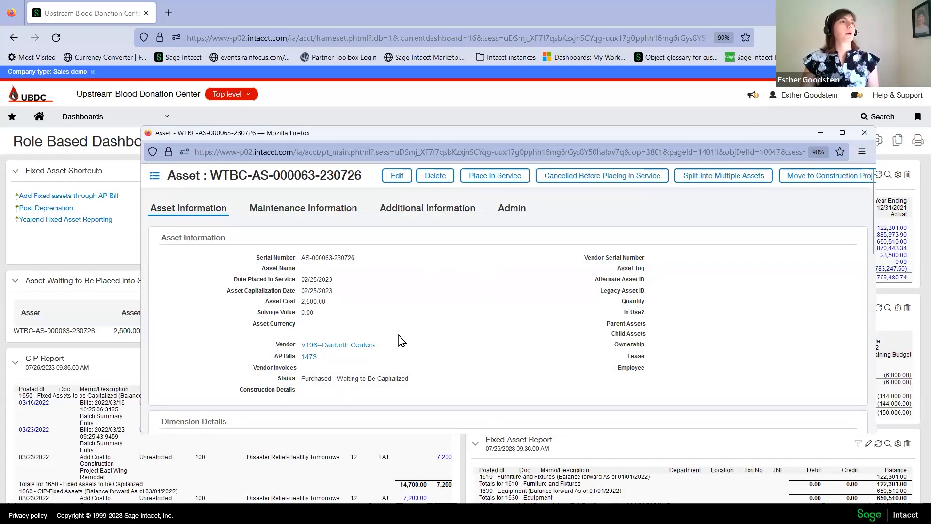
scroll(499, 322, "down", 4)
scroll(494, 322, "up", 5)
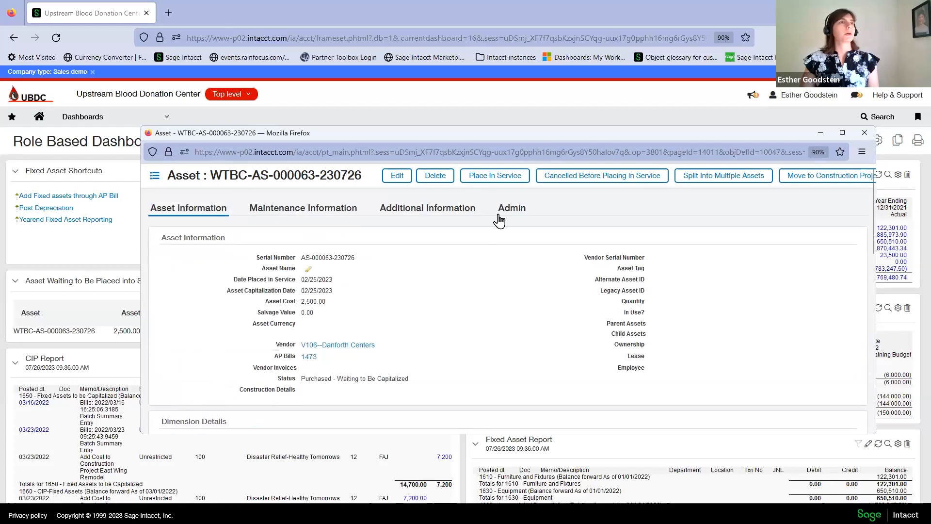
- Start placing the asset in service, naming it Whole Blood Chair and assigning the Medical Equipment asset class
left_click(506, 181)
left_click(350, 291)
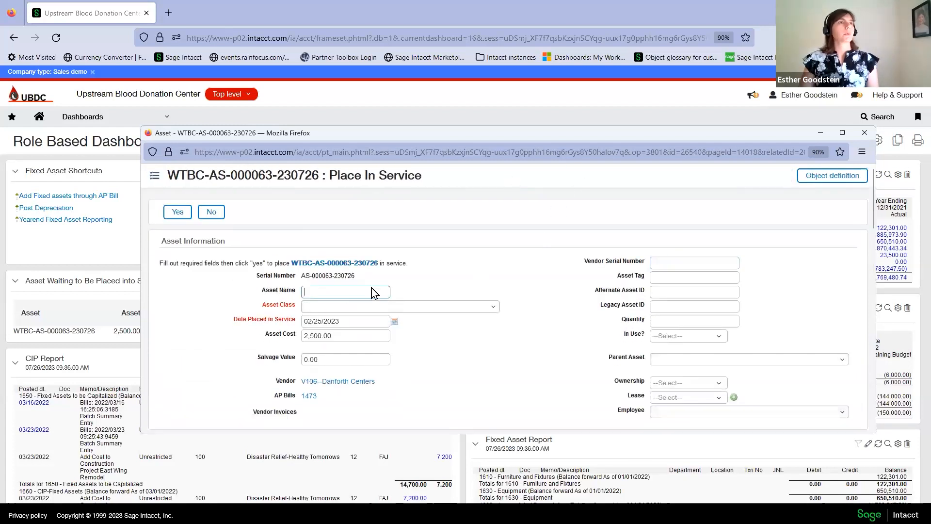
type("Wh")
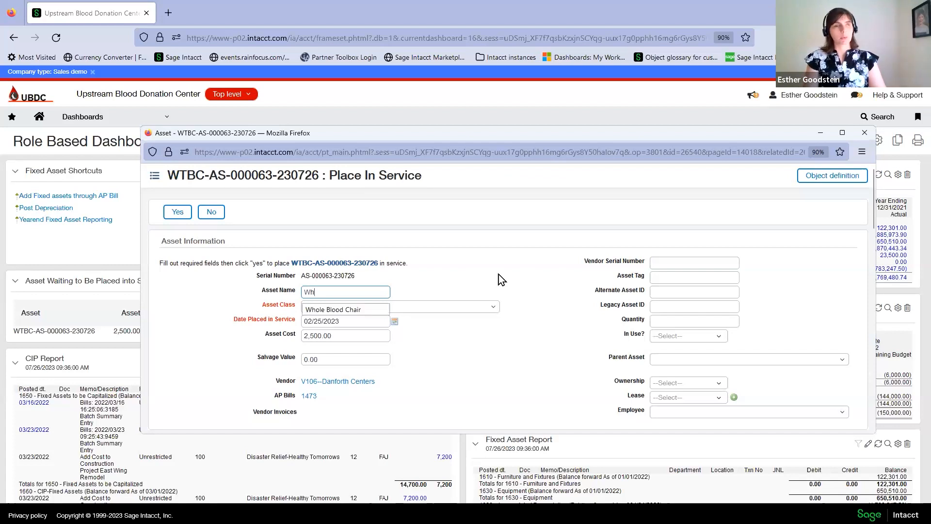
type("ole Blood Chair")
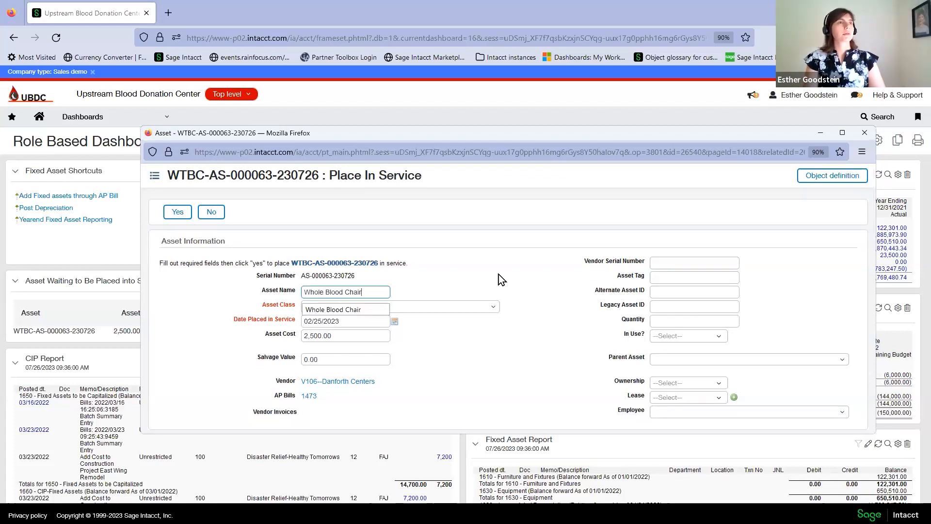
left_click(498, 275)
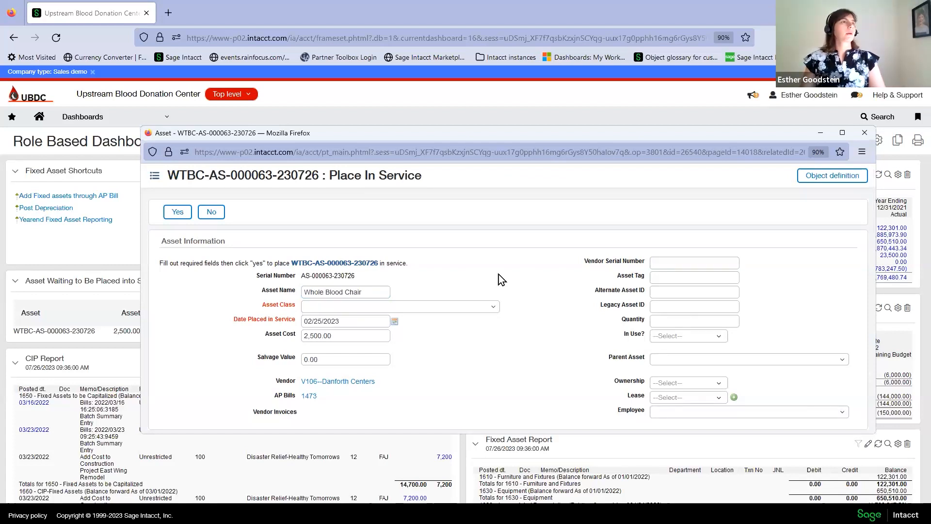
left_click(494, 310)
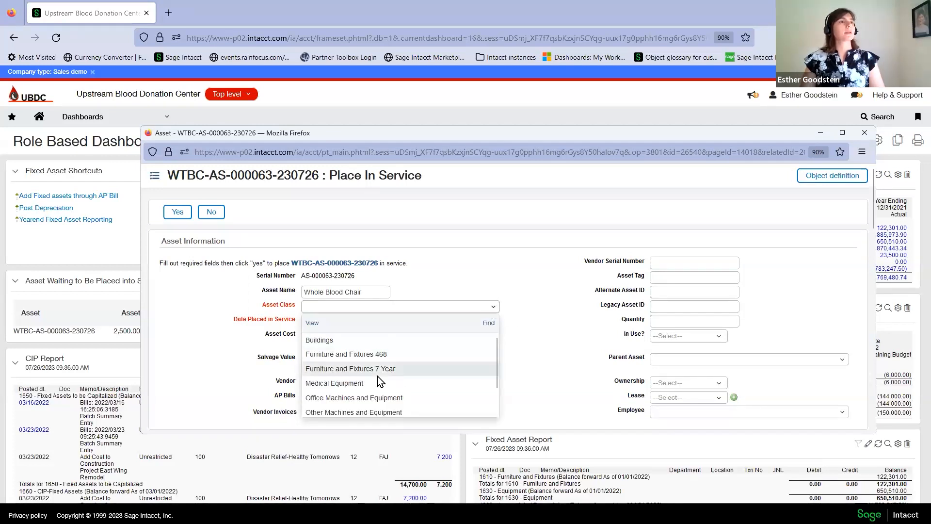
left_click(362, 383)
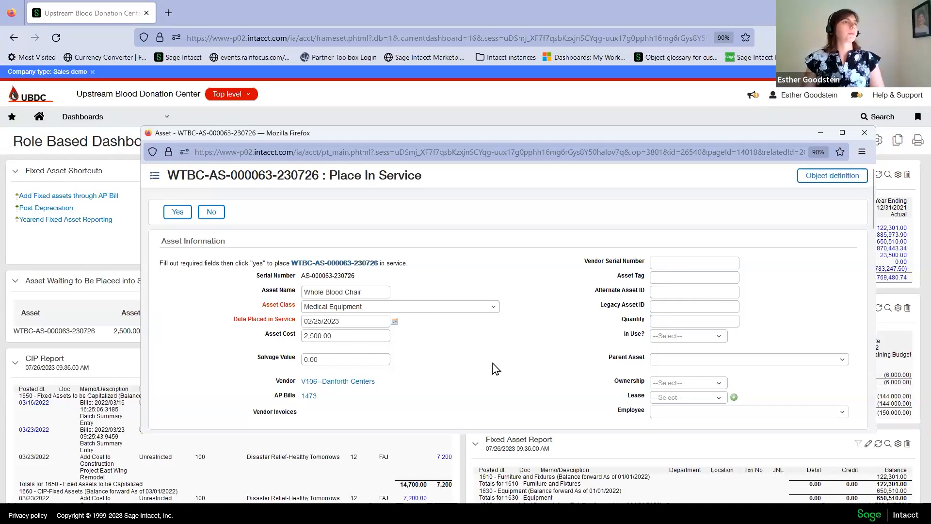
- Set the asset's department to 110--Mobiles and its location to P1--Pop-up Centers South Sector
left_click(351, 358)
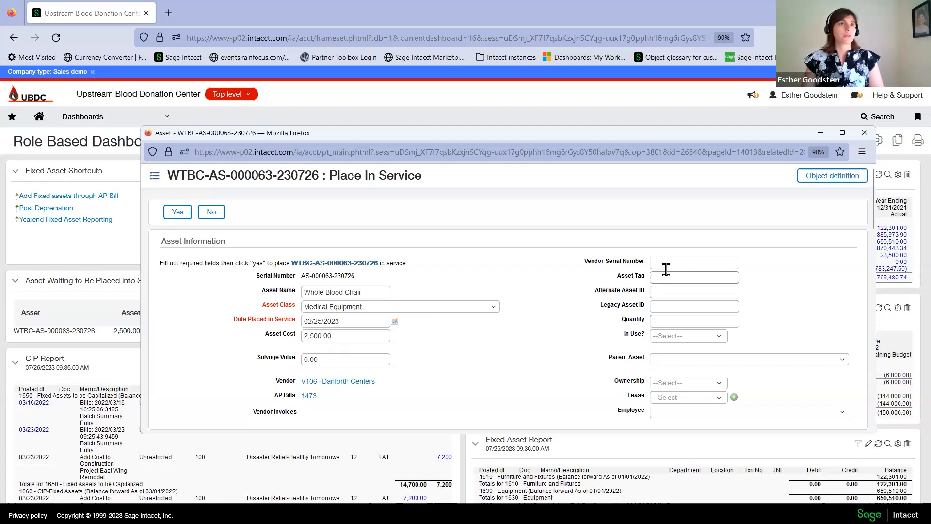
scroll(535, 319, "down", 2)
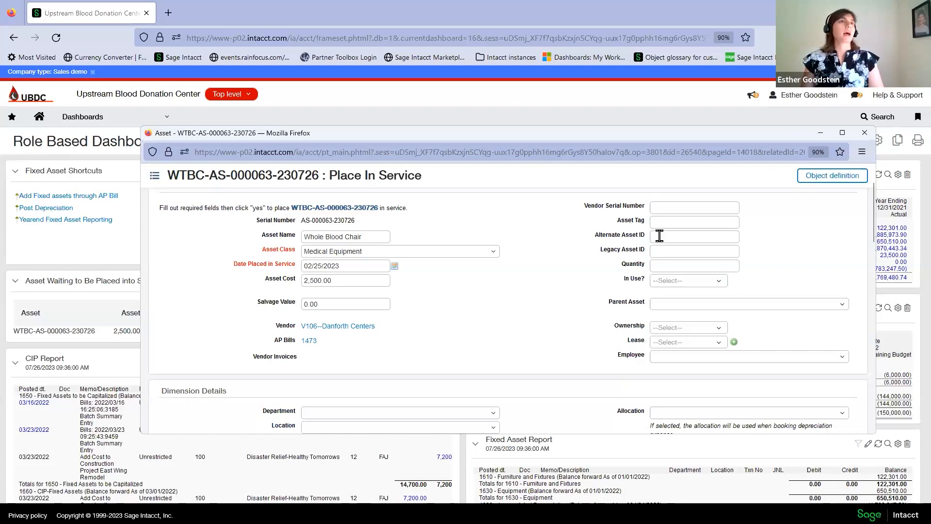
scroll(575, 292, "down", 4)
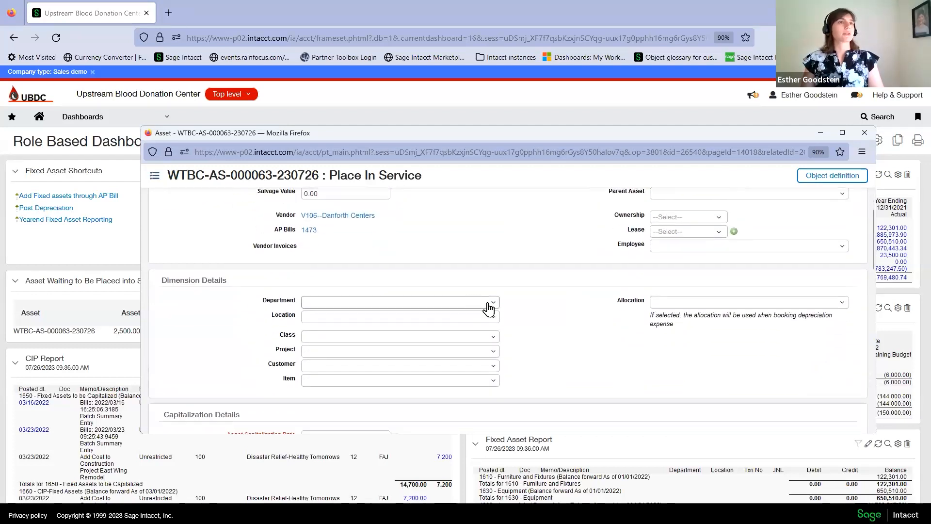
left_click(493, 306)
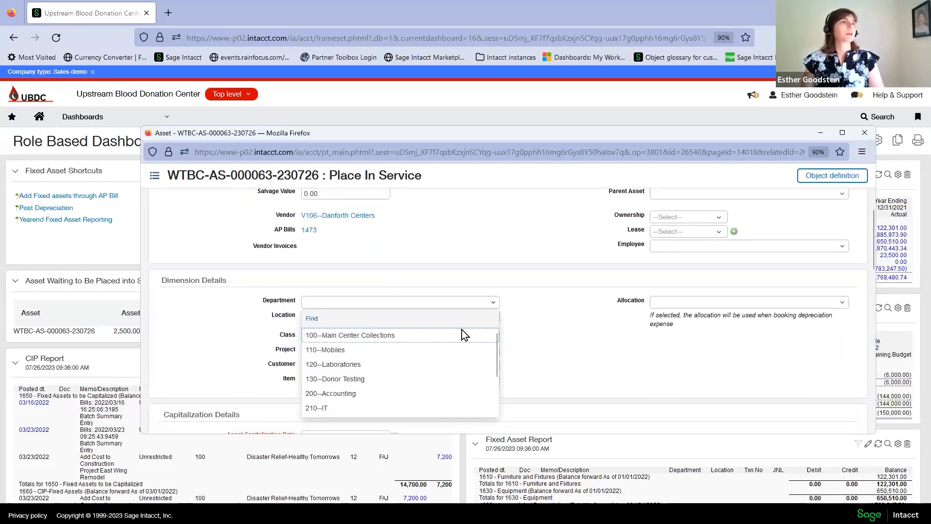
left_click(445, 353)
left_click(493, 316)
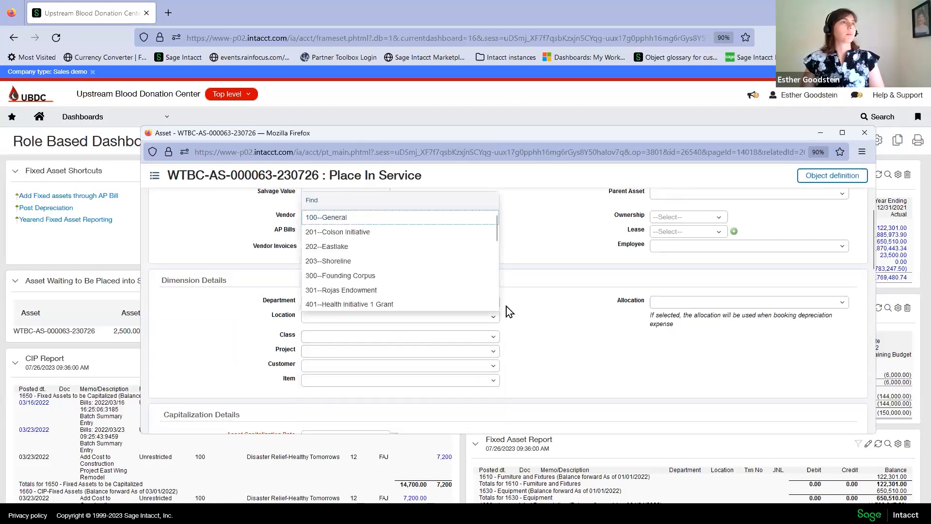
scroll(444, 269, "down", 2)
scroll(444, 270, "down", 5)
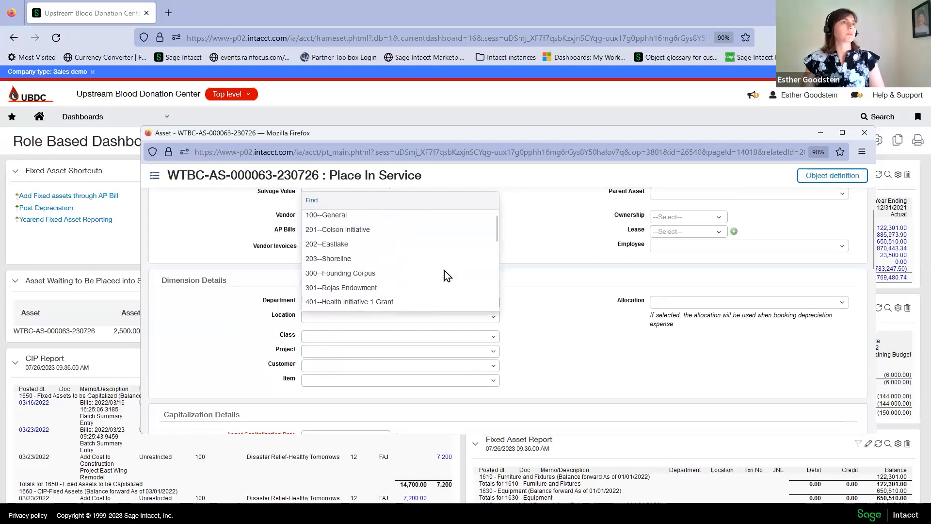
left_click(439, 274)
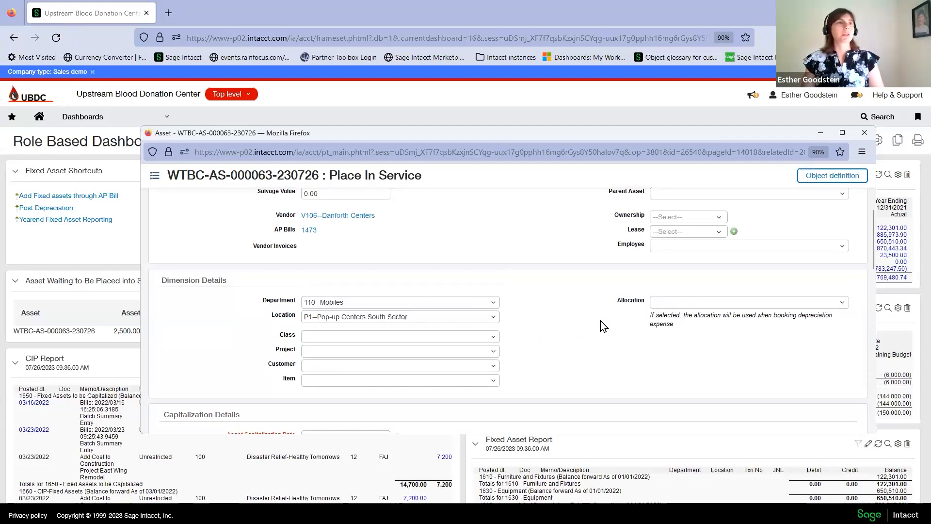
- Review the capitalization, depreciation, leasehold and maintenance details, and confirm placing the Whole Blood Chair in service
scroll(593, 321, "down", 3)
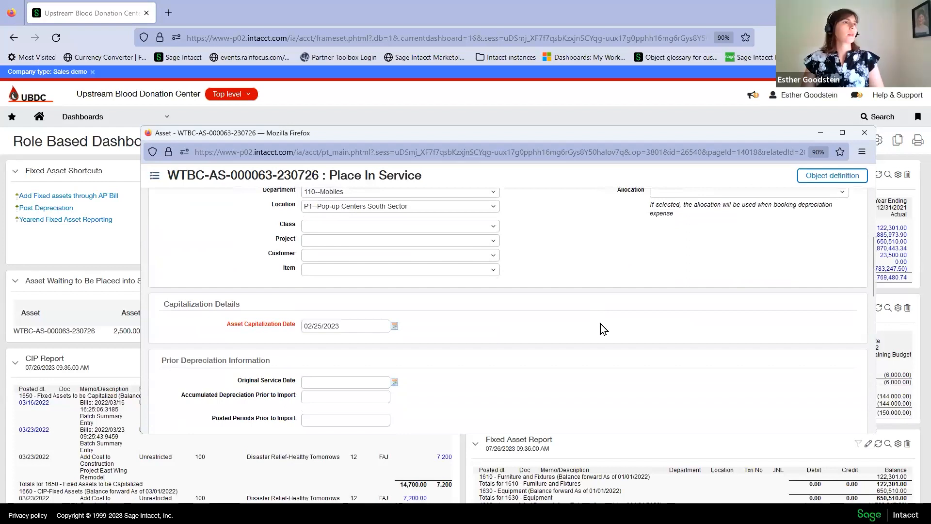
left_click(362, 327)
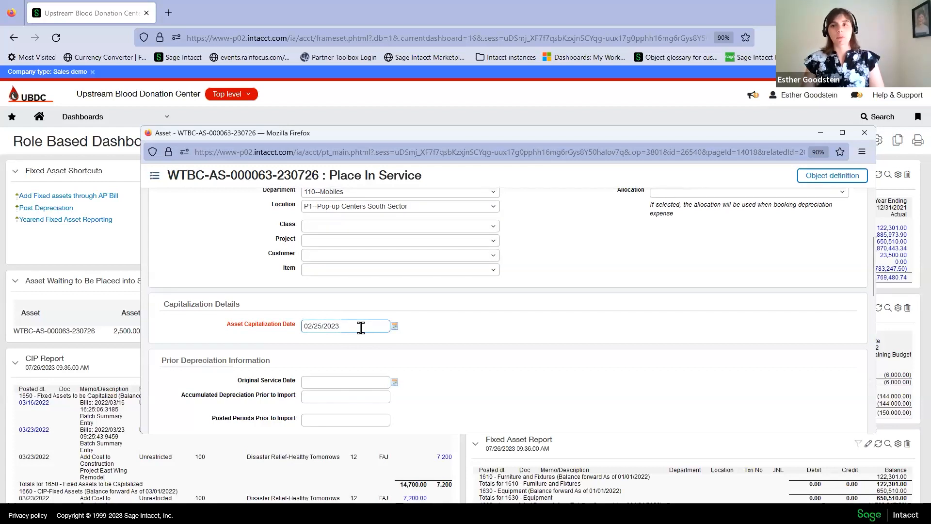
scroll(543, 346, "up", 5)
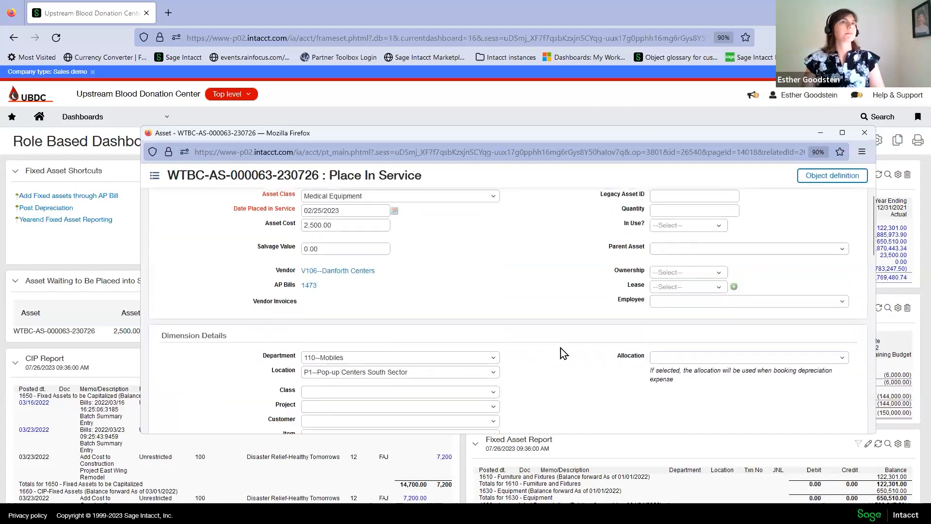
scroll(481, 261, "down", 10)
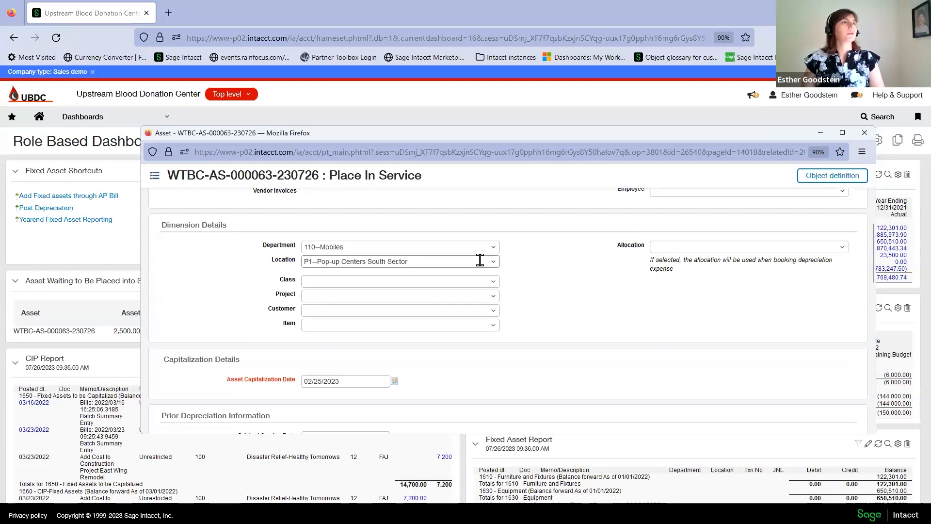
scroll(533, 322, "down", 1)
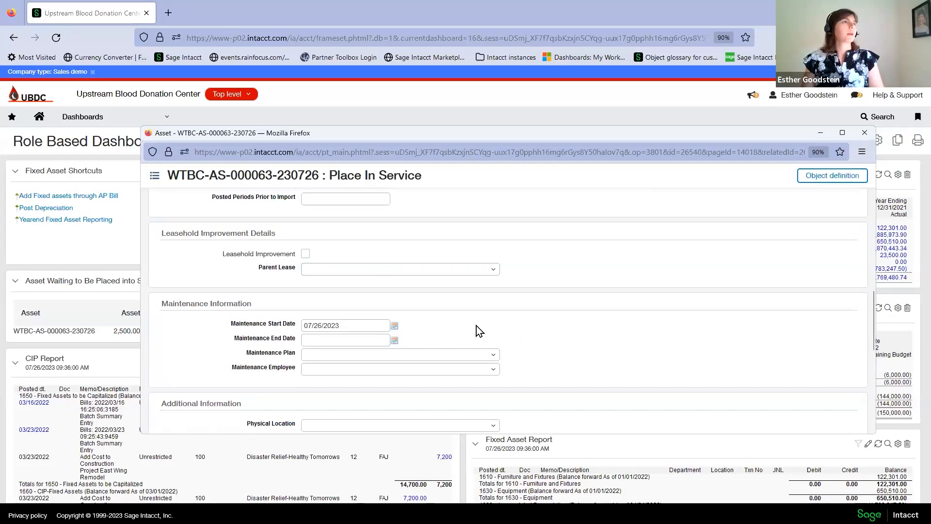
scroll(548, 310, "down", 2)
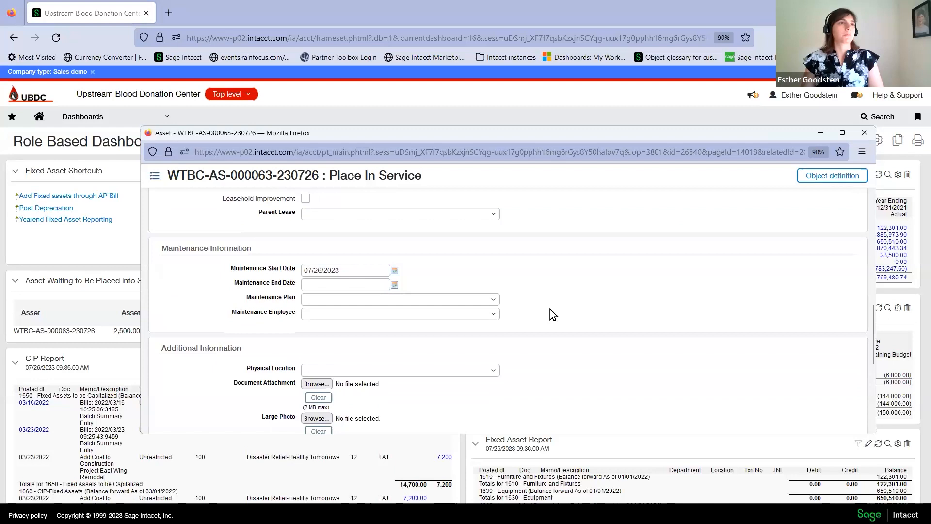
scroll(550, 315, "down", 3)
scroll(551, 315, "up", 8)
scroll(581, 333, "up", 6)
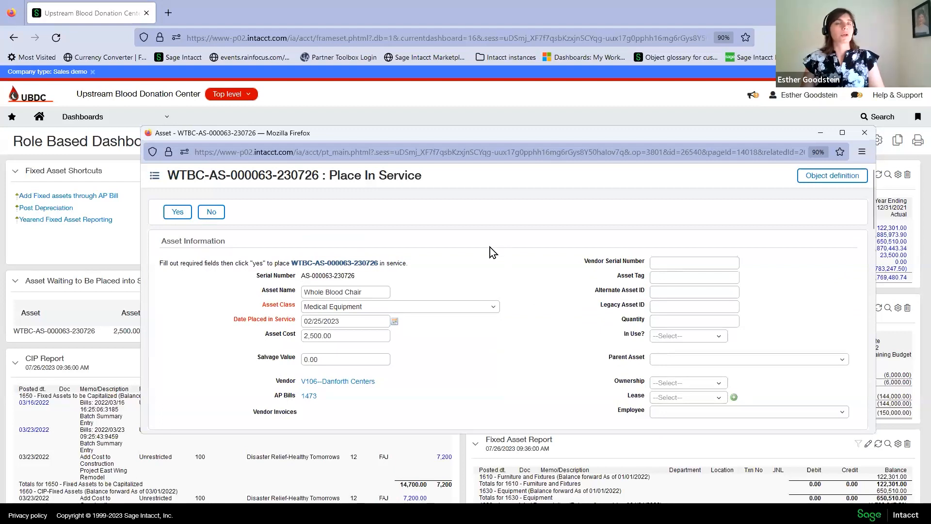
left_click(177, 211)
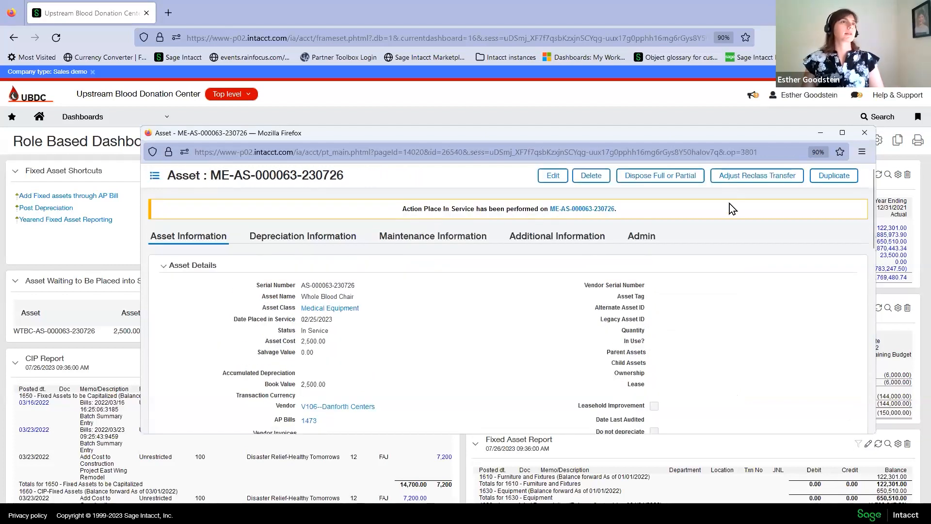
- Close the asset record, refresh the Fixed Asset Manager dashboard, and examine the waiting assets list and reports
left_click(860, 136)
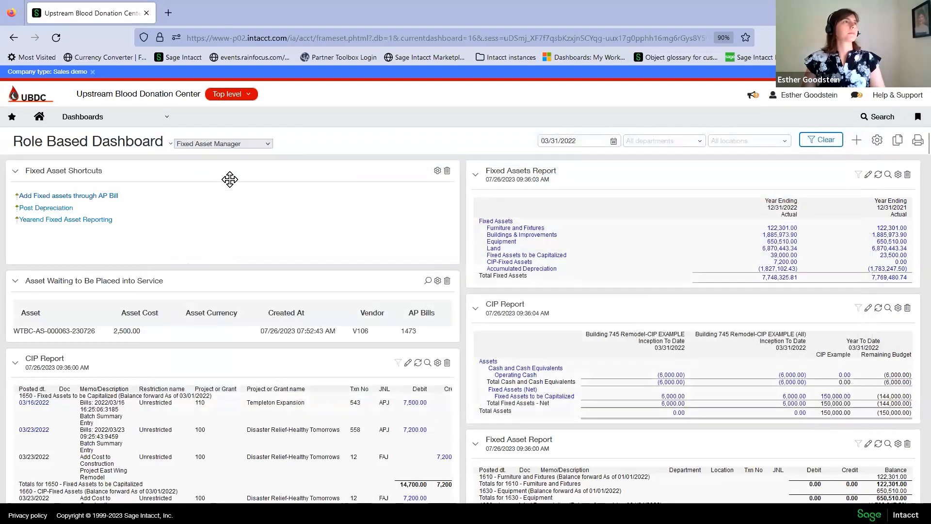
left_click(60, 42)
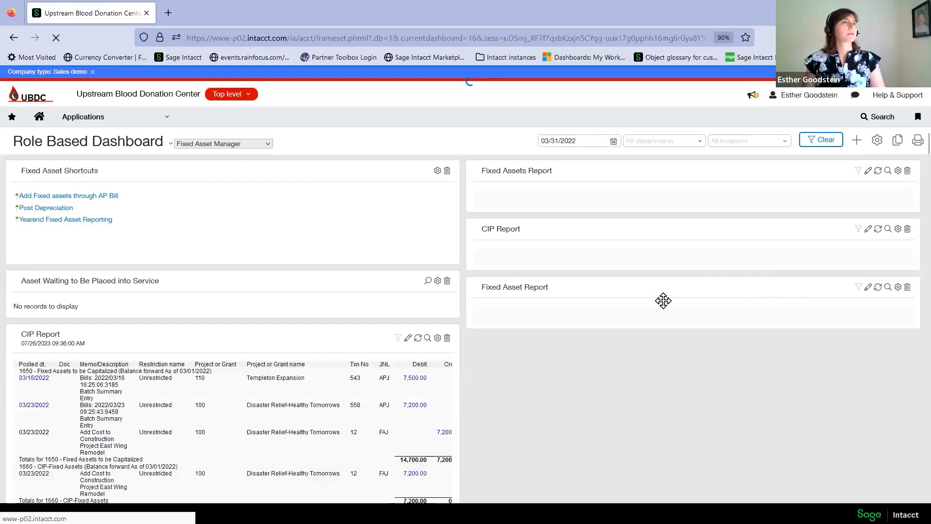
scroll(702, 338, "down", 3)
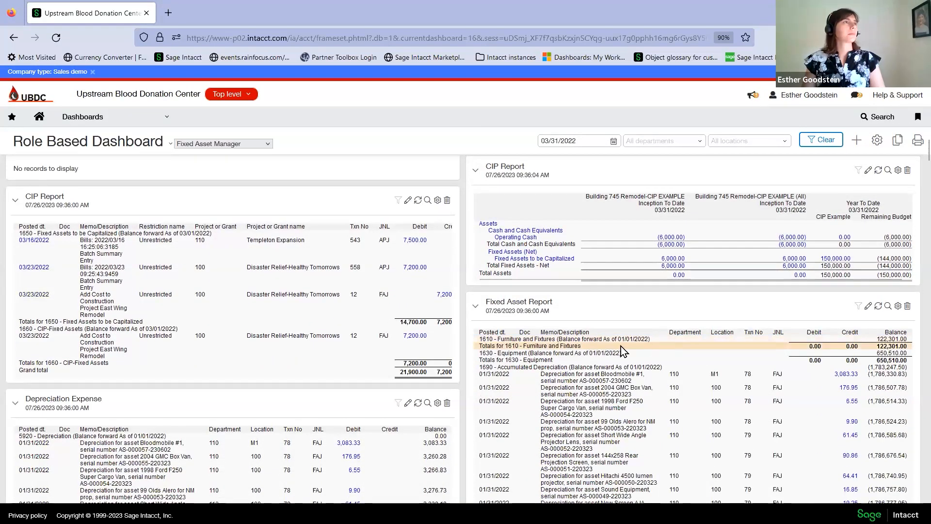
scroll(625, 348, "up", 2)
scroll(625, 348, "up", 1)
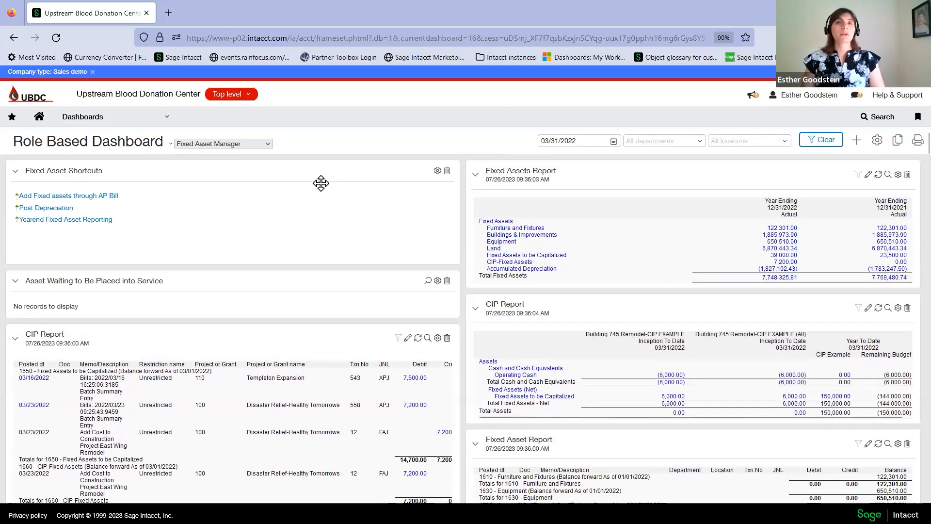
- Start a new depreciation expense posting with period end date 04/30/2022 and set it up for review
left_click(50, 213)
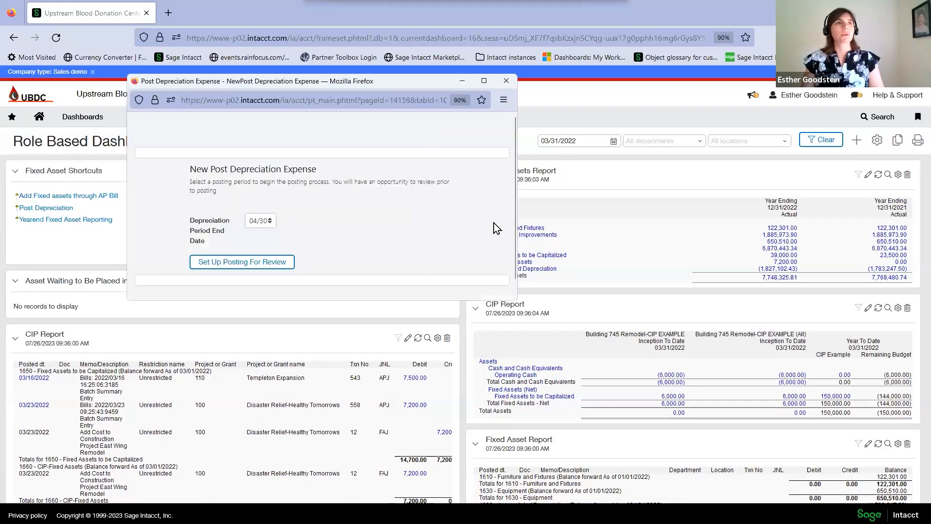
left_click_drag(515, 302, 691, 392)
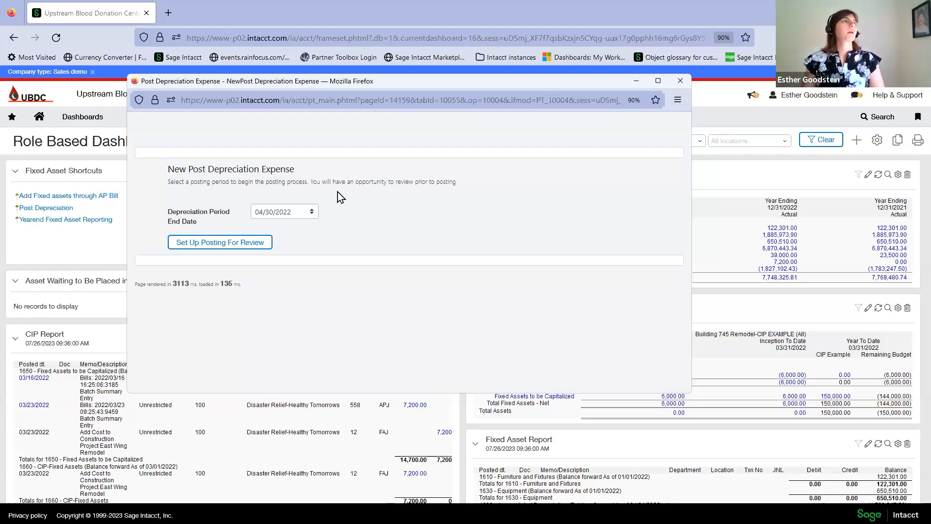
left_click(312, 214)
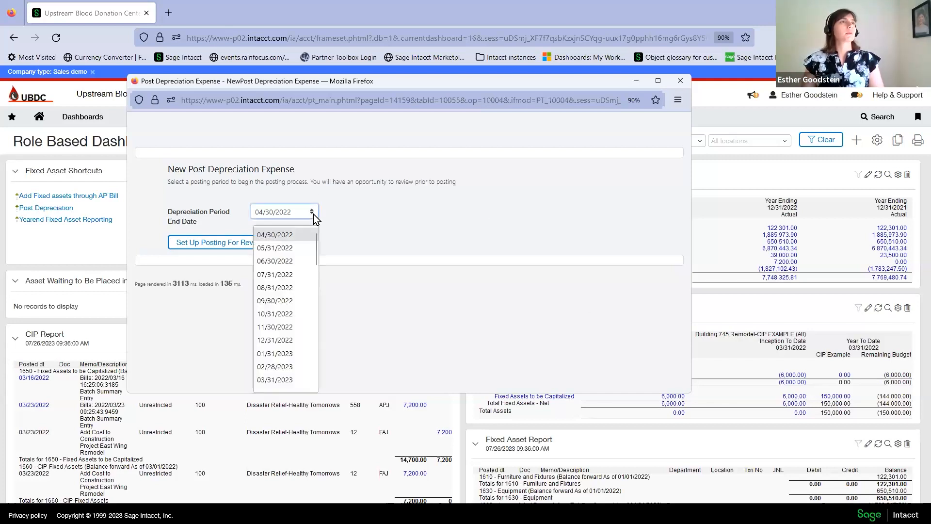
left_click(300, 234)
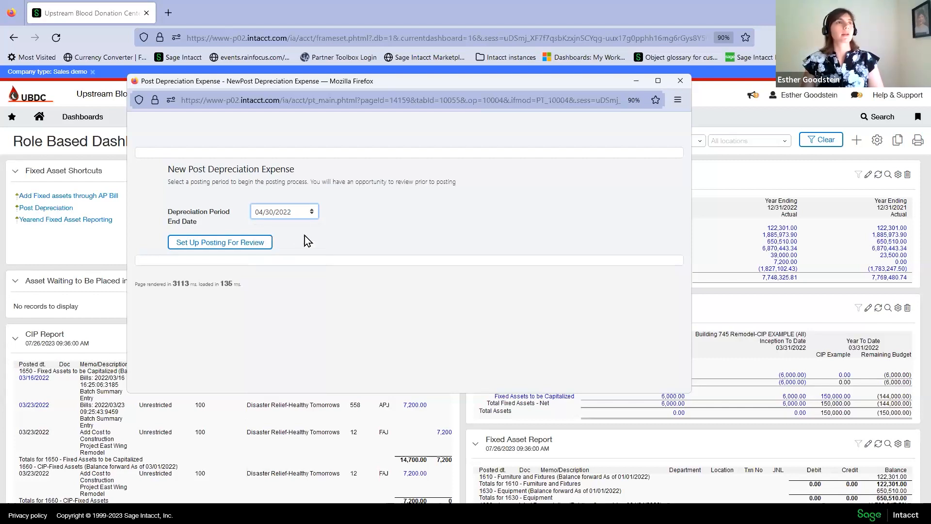
left_click(198, 243)
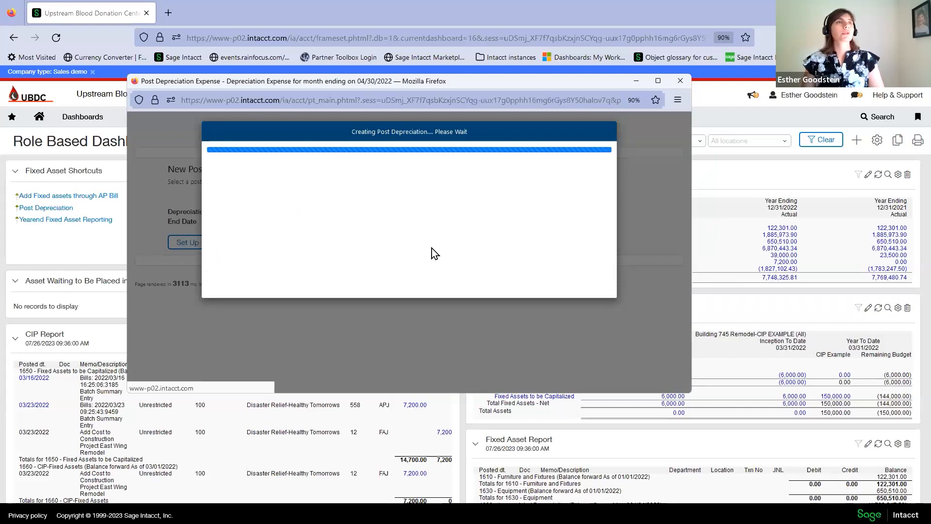
- Enlarge the depreciation posting window and examine the posting properties and the summary chart of depreciation by asset class
left_click(659, 82)
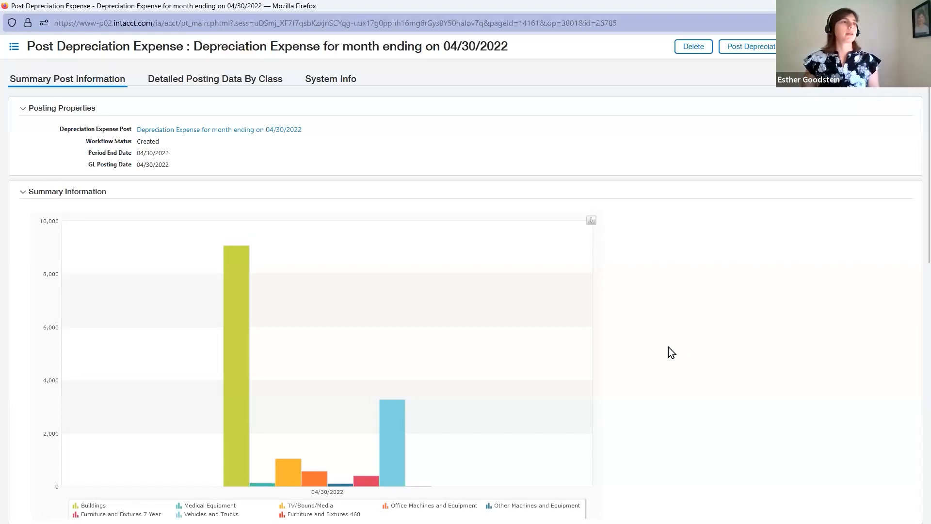
scroll(669, 347, "down", 1)
mouse_move(227, 344)
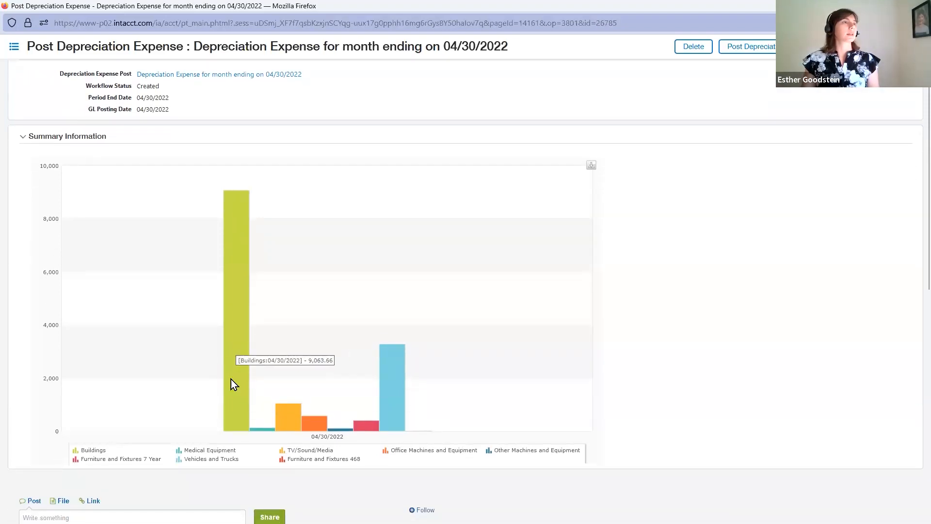
mouse_move(398, 389)
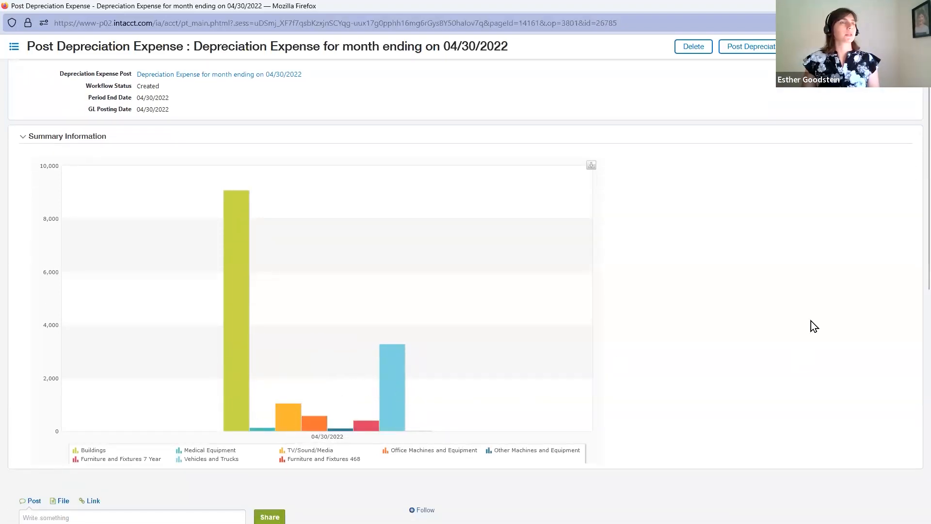
scroll(790, 337, "down", 3)
scroll(790, 333, "up", 4)
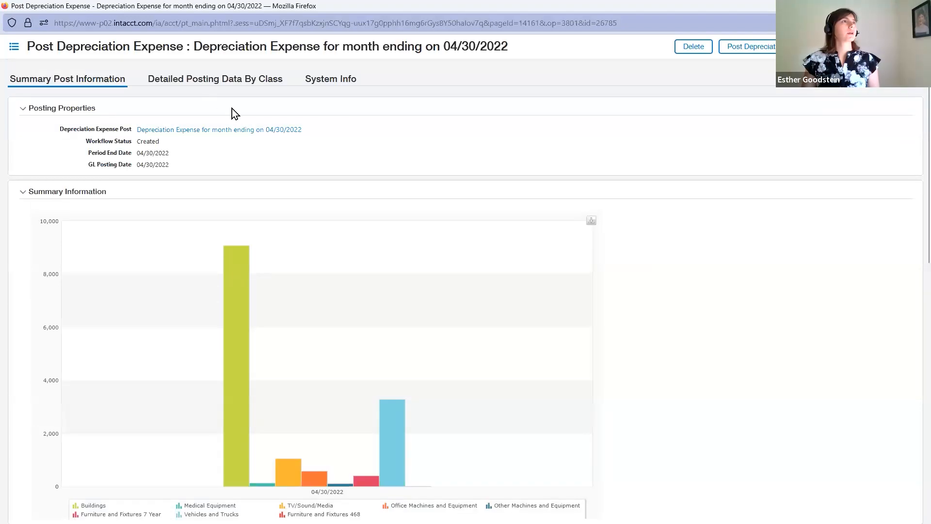
- Review the detailed posting data by class, checking each asset's accounts, location, department and depreciation amount
left_click(199, 80)
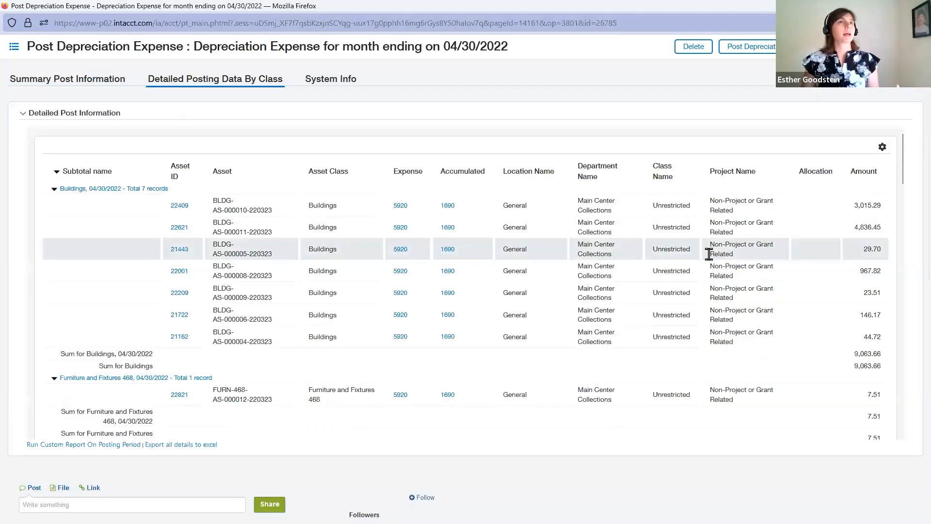
scroll(619, 262, "down", 3)
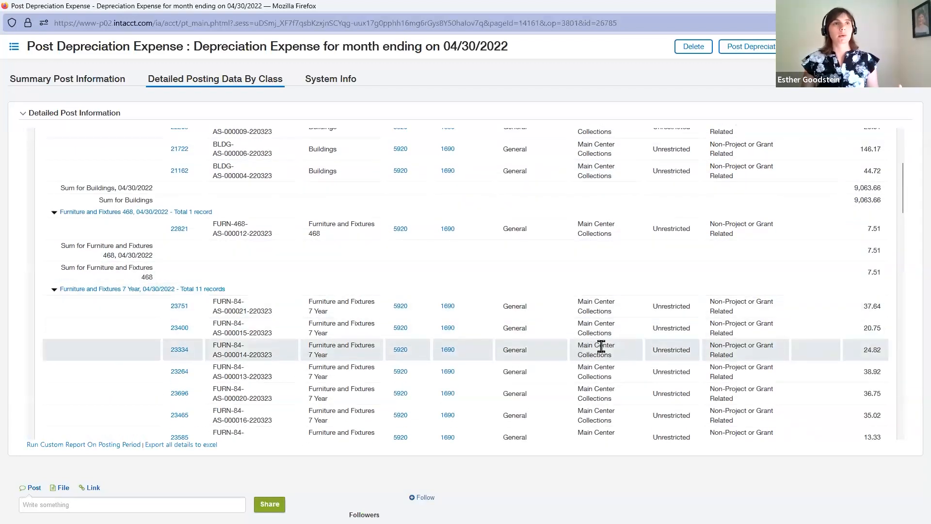
scroll(618, 348, "down", 3)
scroll(616, 348, "down", 7)
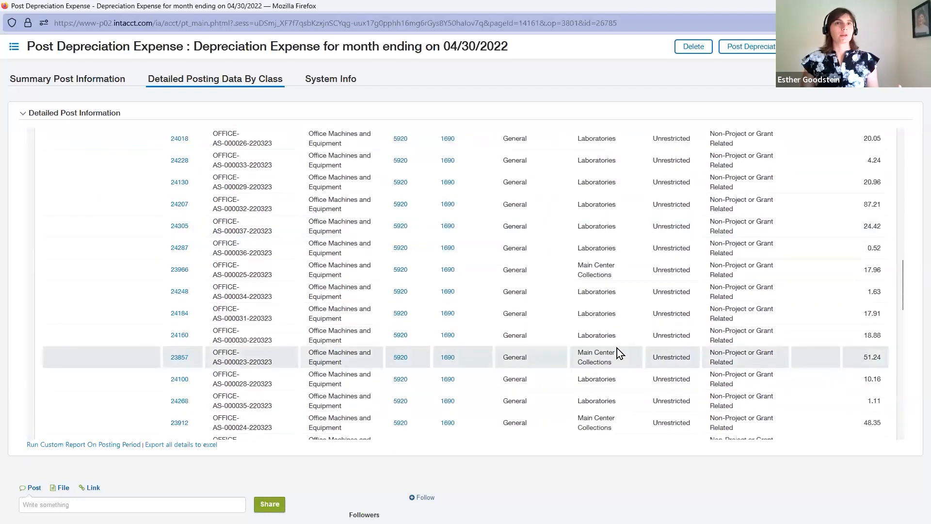
scroll(617, 347, "down", 3)
scroll(617, 348, "up", 15)
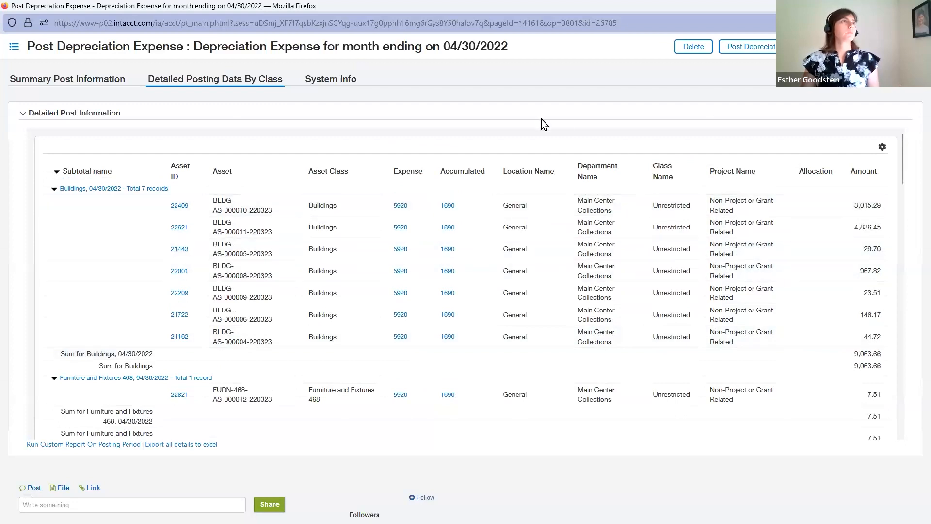
- Post the depreciation for the month ending 04/30/2022, confirm the posting options, and close the posting window
left_click(762, 52)
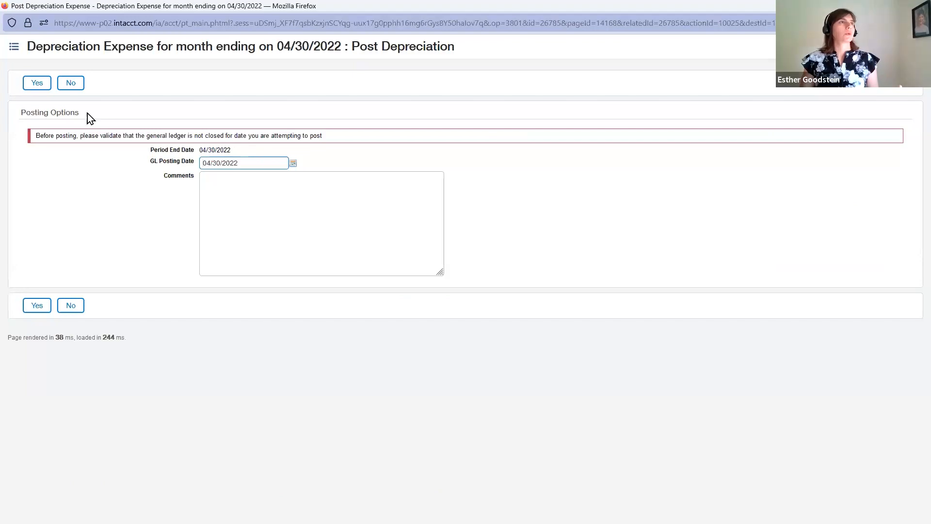
left_click(39, 88)
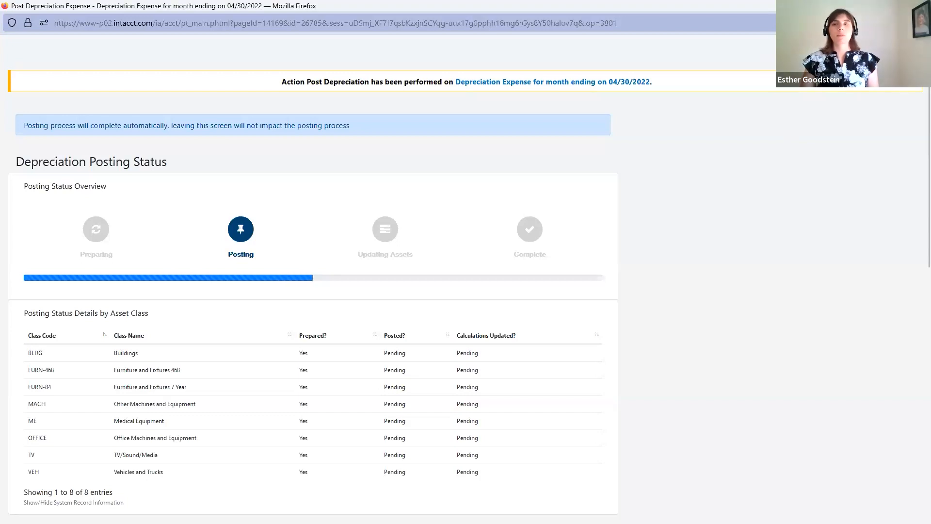
left_click(919, 6)
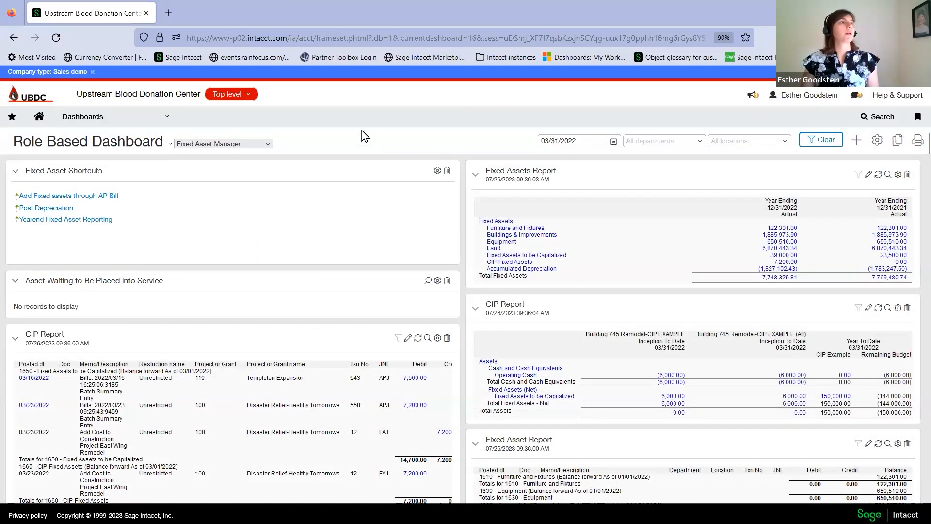
- Refresh the Fixed Asset Manager dashboard and examine the entries in the Depreciation Expense and Fixed Asset reports
left_click(56, 37)
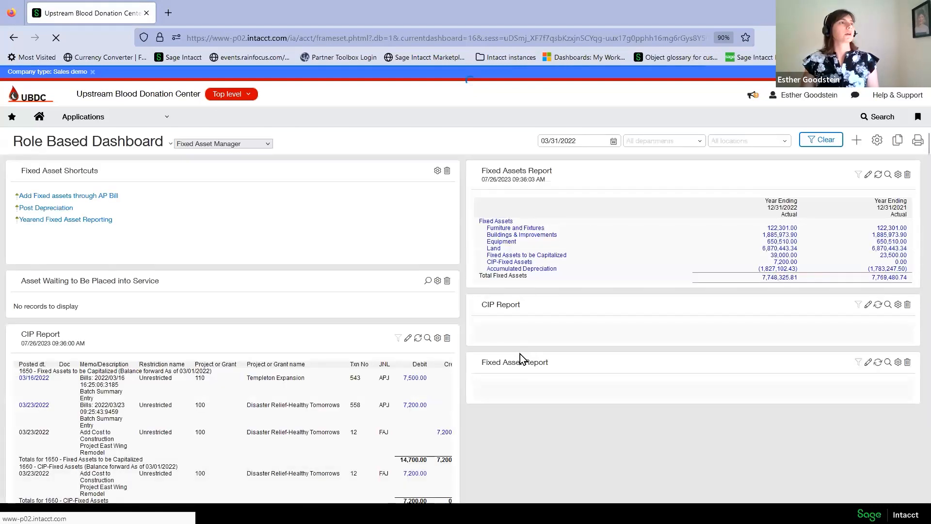
scroll(459, 370, "down", 6)
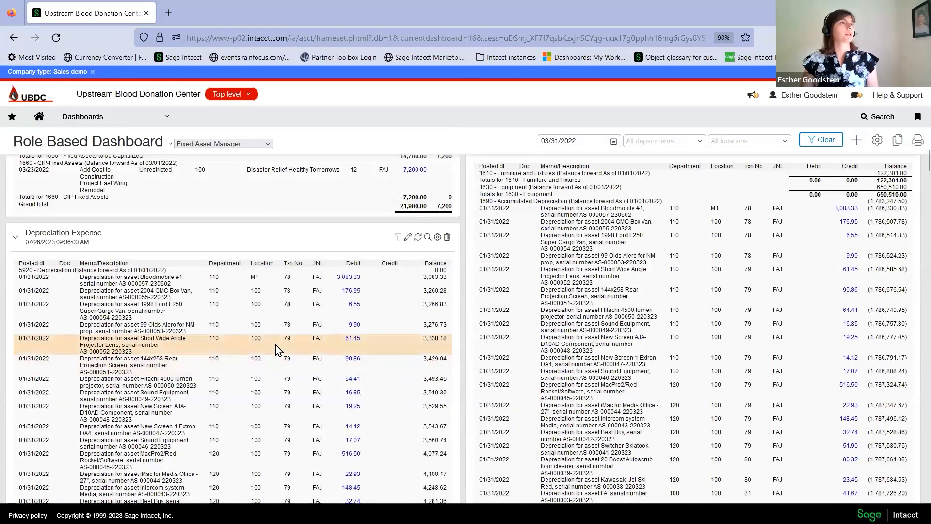
scroll(345, 345, "down", 8)
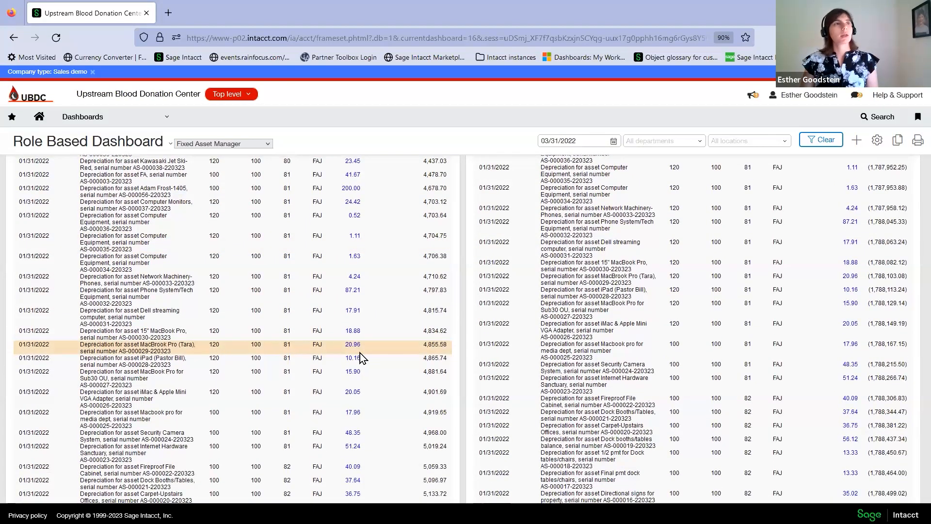
scroll(579, 334, "up", 10)
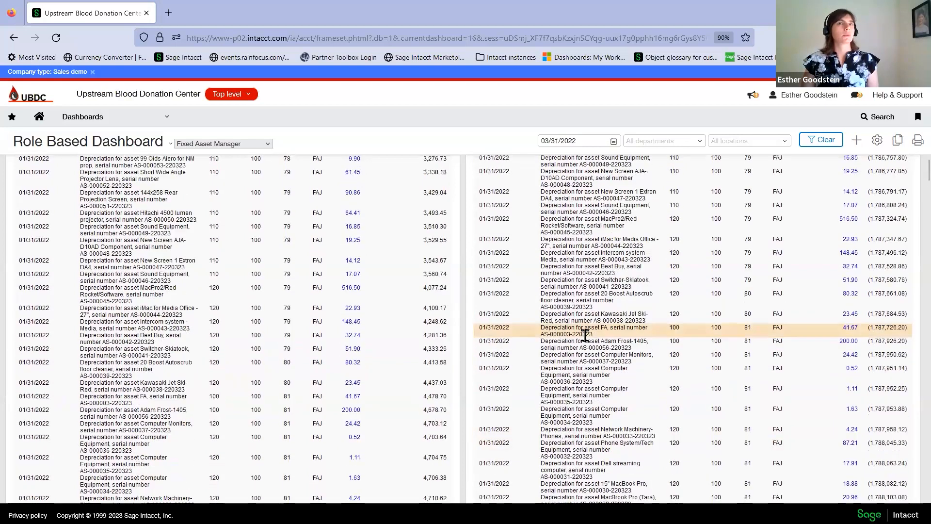
scroll(572, 353, "up", 1)
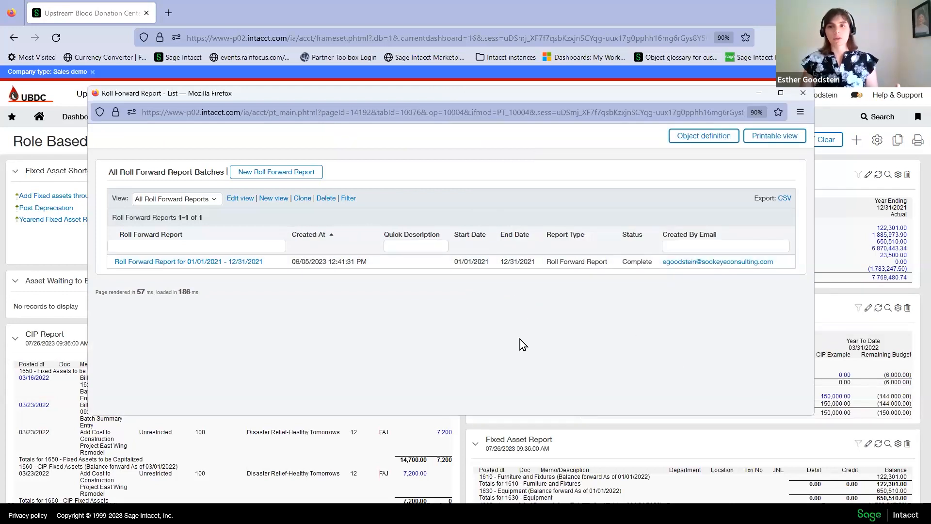
- Open the Roll Forward Report for 01/01/2021 - 12/31/2021 and enlarge its window to view the report files
left_click(191, 264)
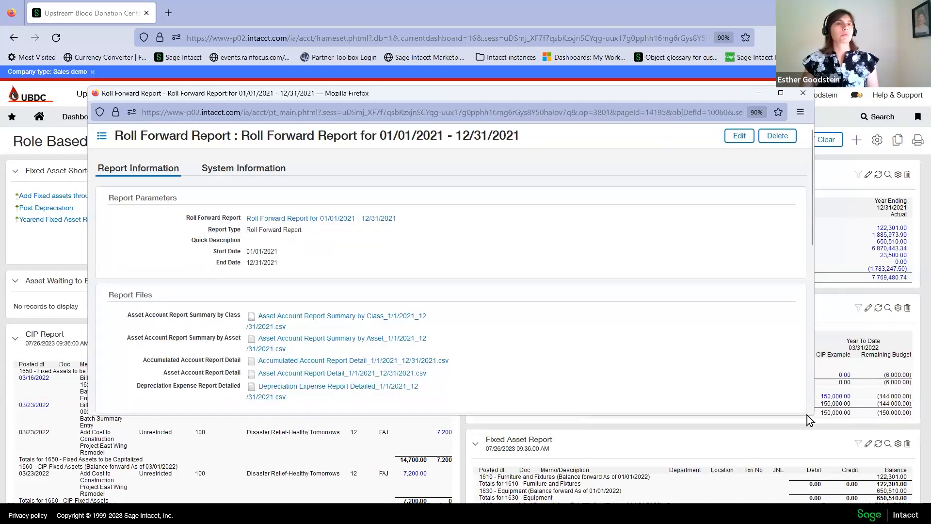
left_click_drag(811, 418, 859, 463)
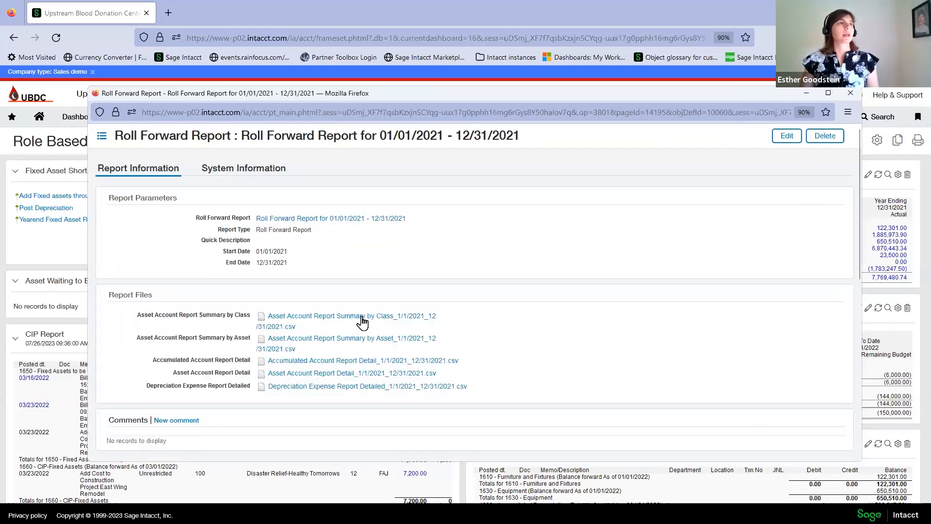